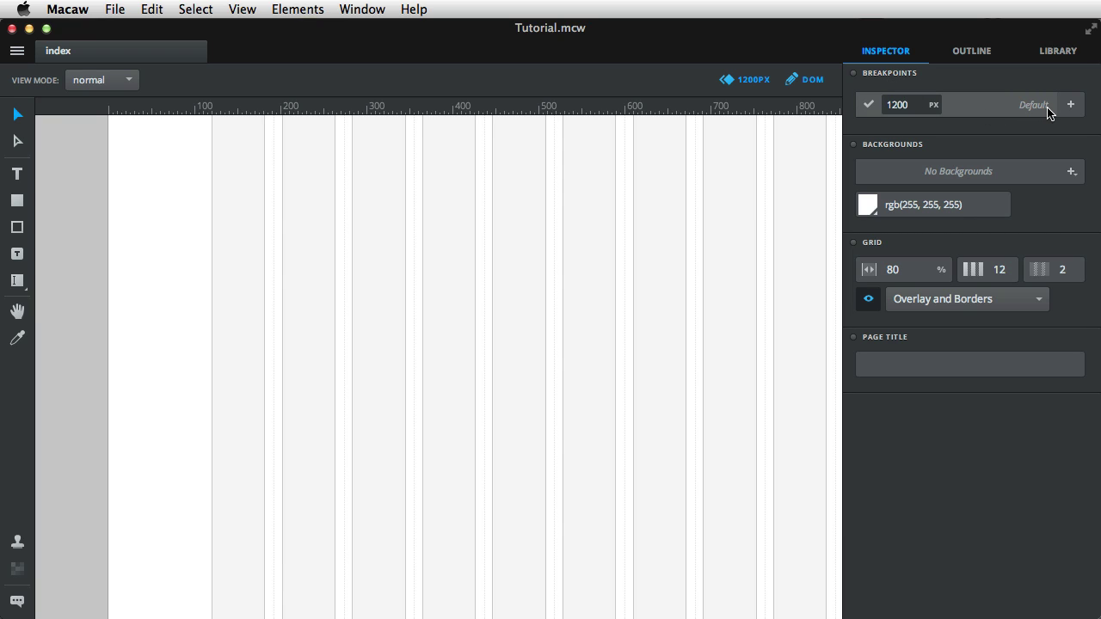
- Draw a rectangle about 796 px wide and 136 px high, starting at the second grid column about 156 px below the page top
click(17, 200)
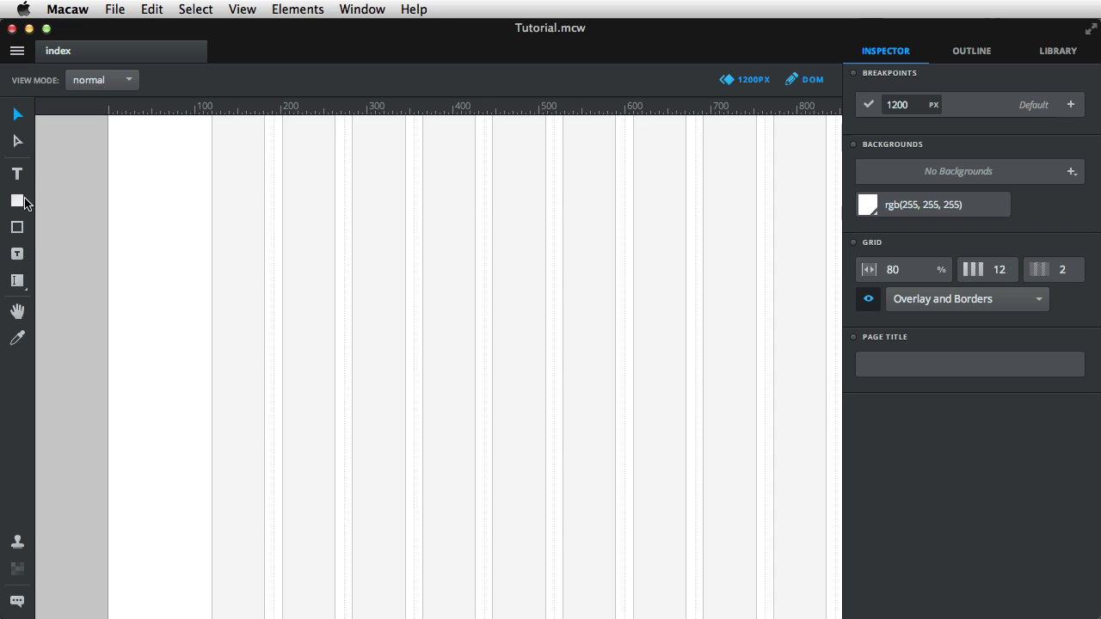
drag(282, 206, 760, 323)
key(space)
drag(737, 393, 436, 399)
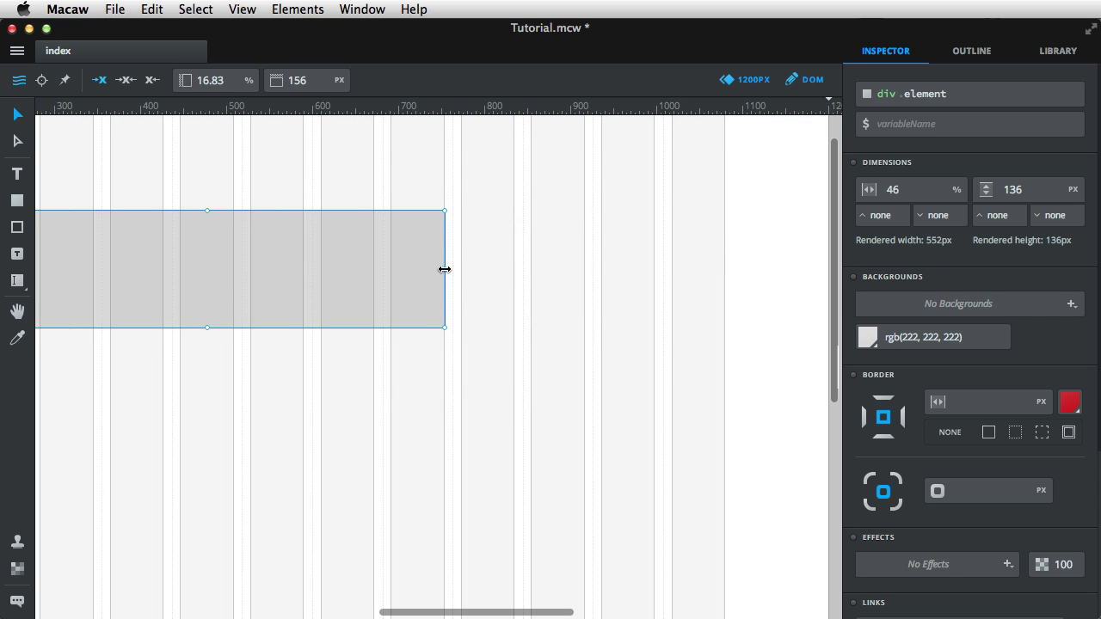
drag(444, 268, 655, 286)
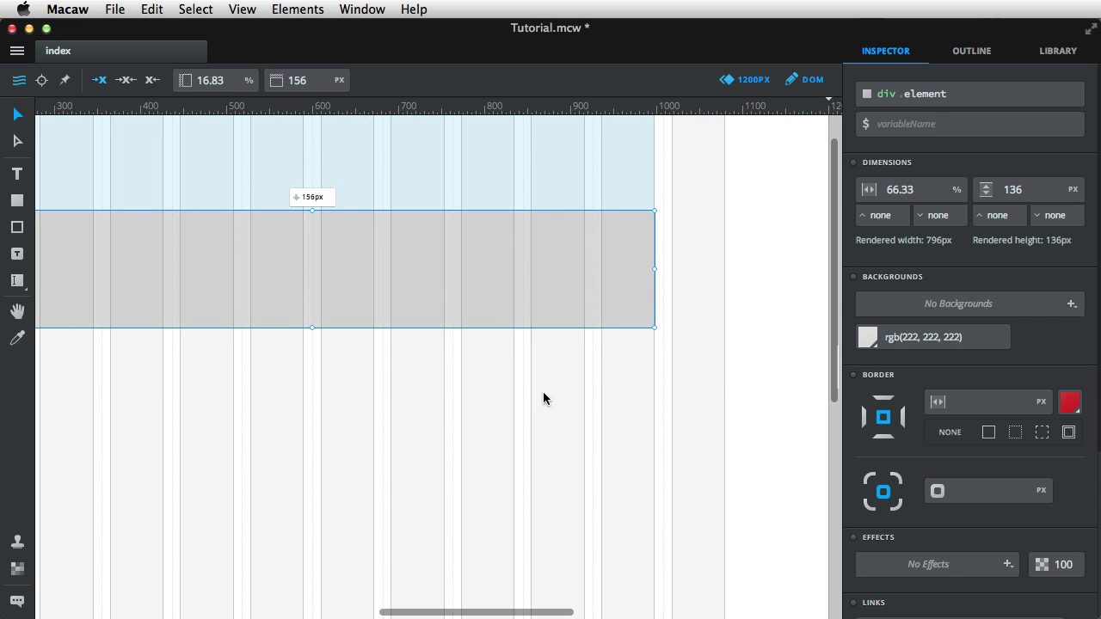
- Set the rectangle's background color to dark red, rgb(158, 40, 40), and save the document
key(space)
drag(543, 391, 727, 438)
key(t)
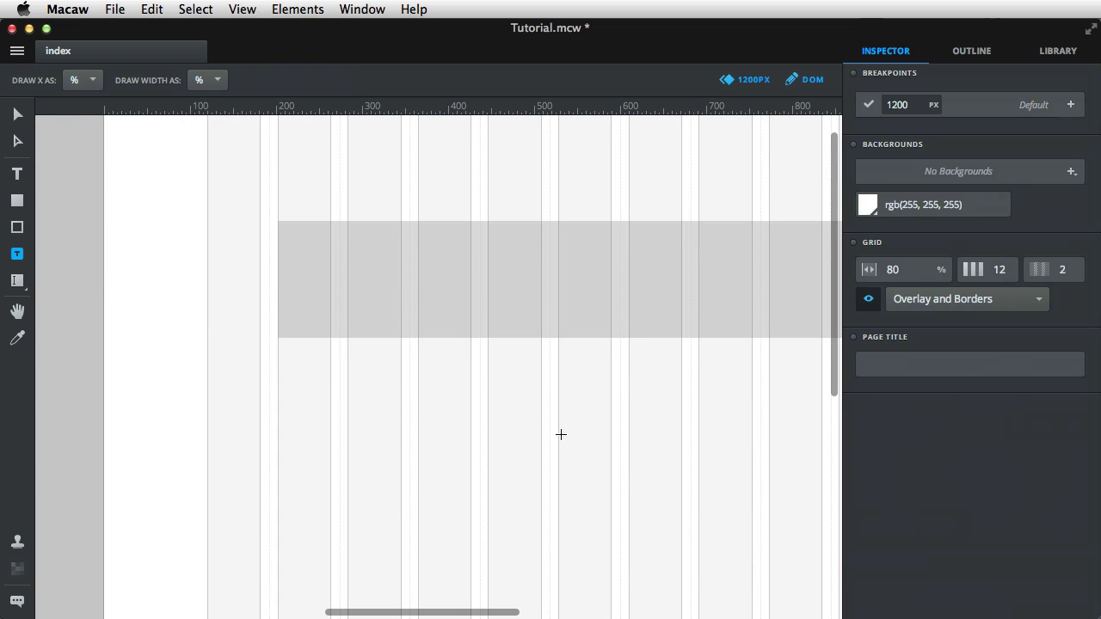
key(v)
click(734, 290)
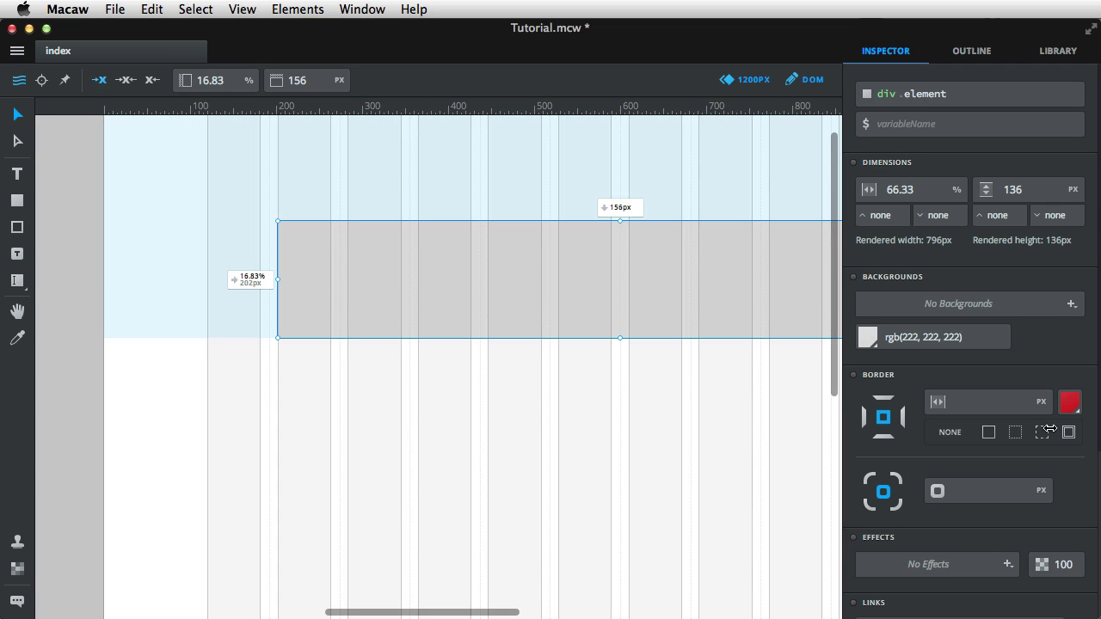
scroll(931, 267, down, 2)
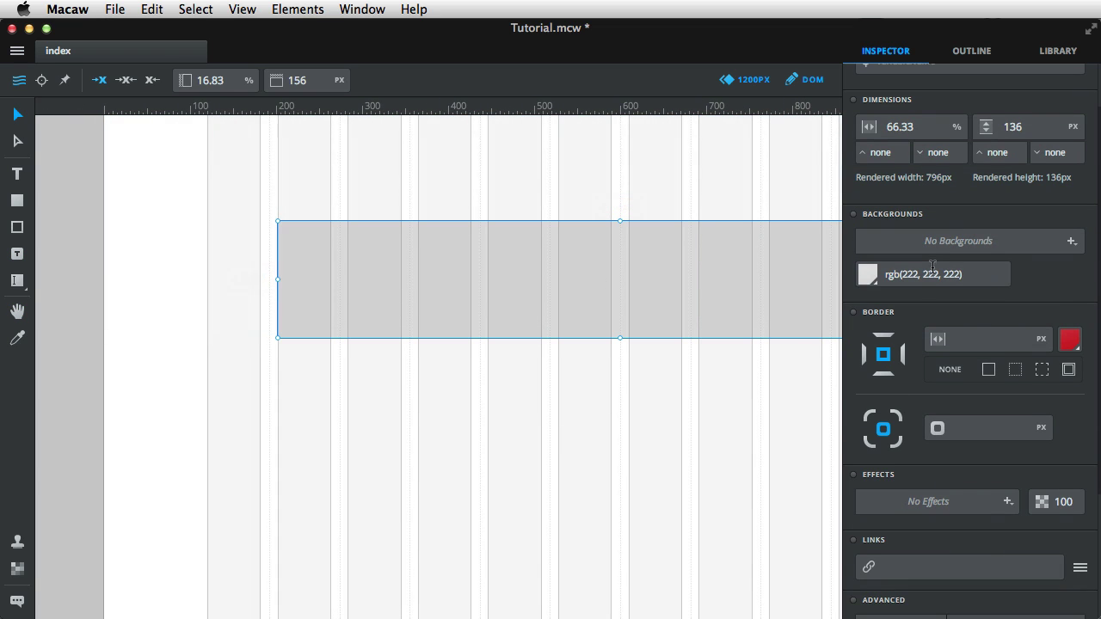
click(867, 274)
click(474, 314)
mouse_move(474, 313)
mouse_down()
mouse_move(462, 315)
mouse_move(461, 301)
mouse_up()
click(741, 431)
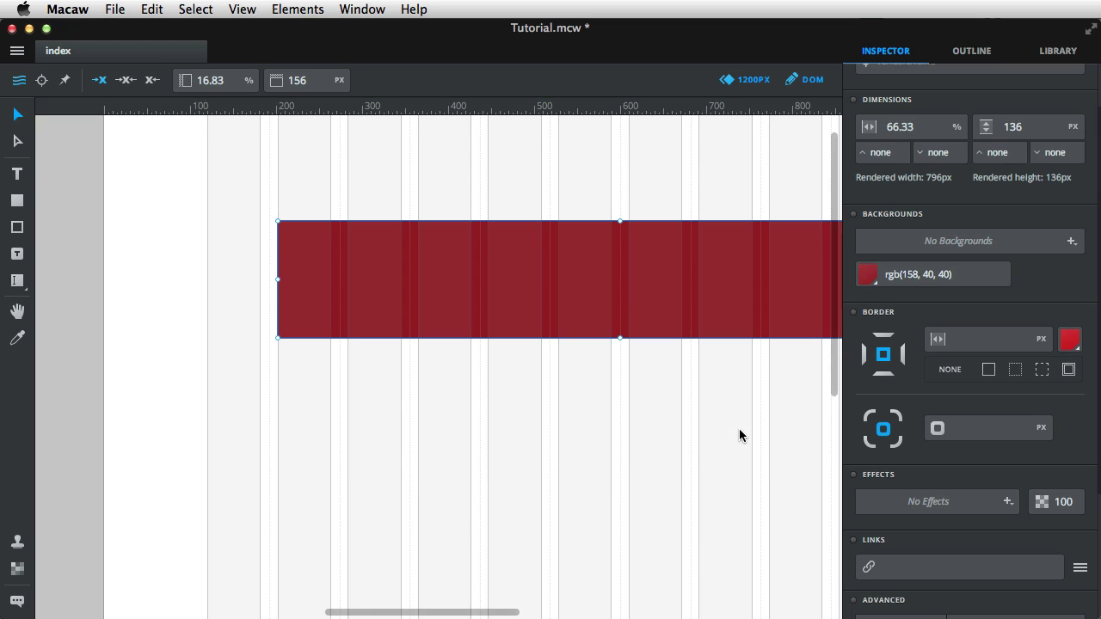
click(672, 408)
key(super+s)
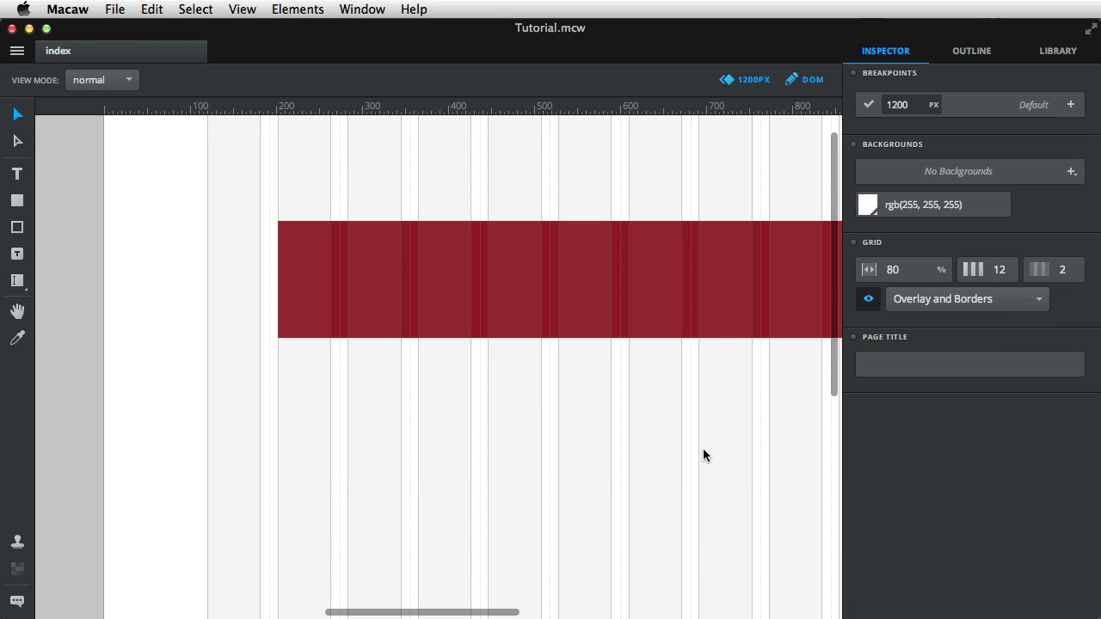
- Preview the page, check how the rectangle responds to different window widths, and close the preview
scroll(702, 448, right, 5)
key(super+r)
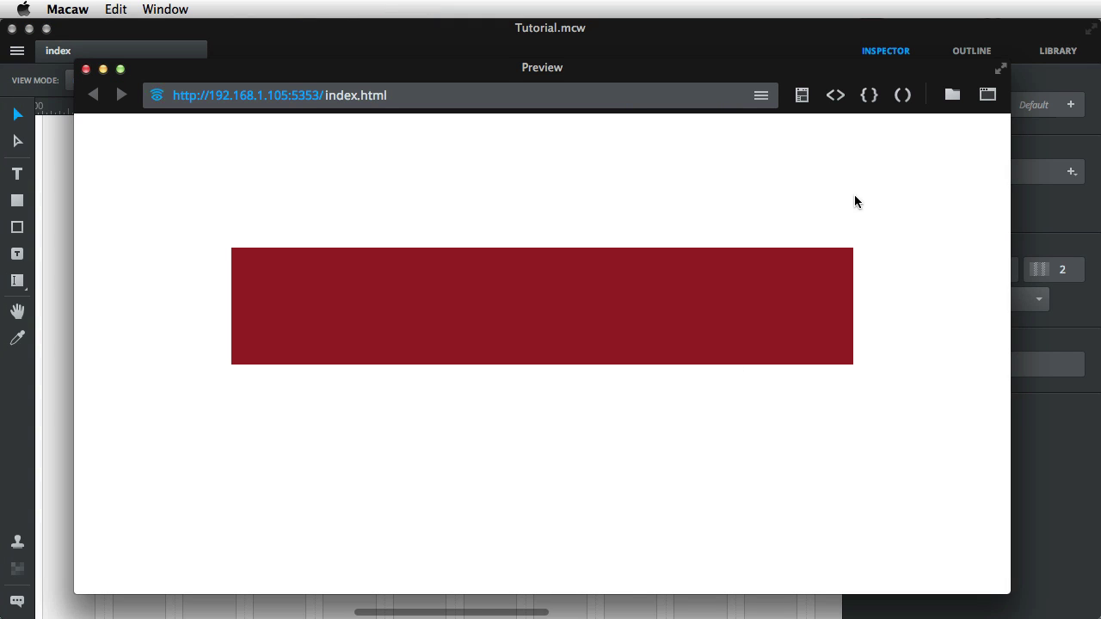
drag(1009, 266, 1032, 344)
key(super+w)
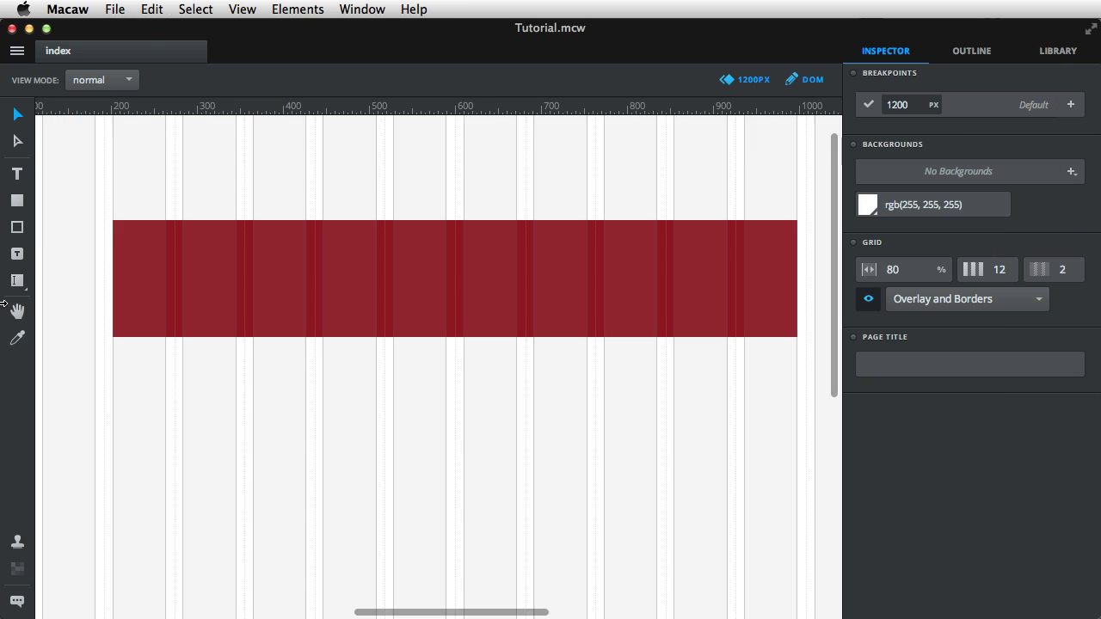
- Add the text "This is some text" below the red rectangle, aligned with its left edge
click(18, 176)
click(216, 394)
text(This is some text)
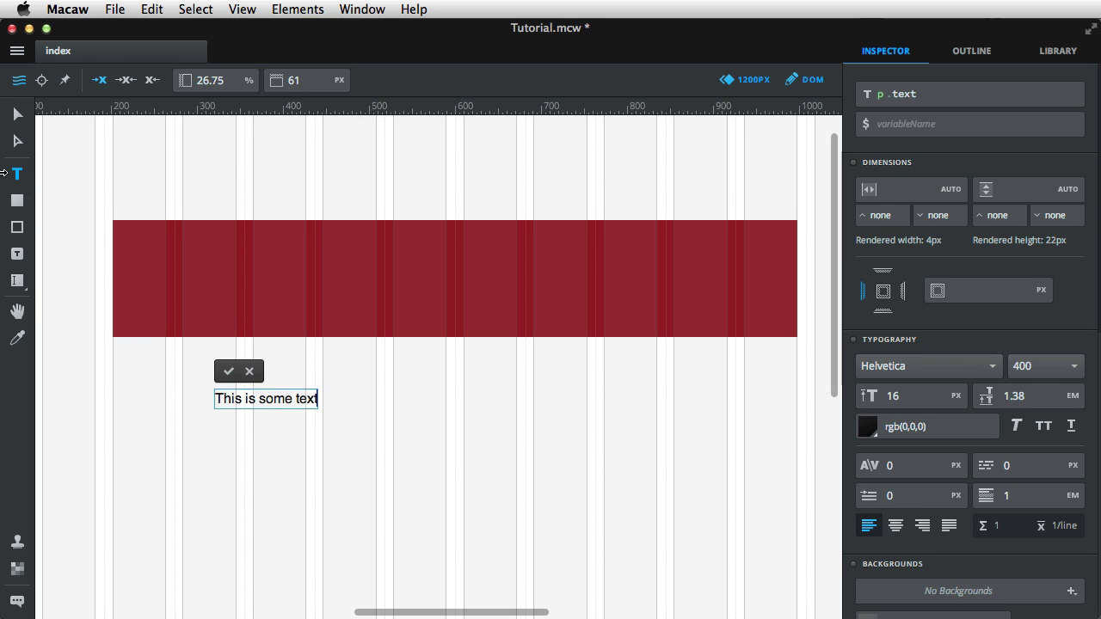
key(Escape)
drag(280, 402, 181, 386)
key(Escape)
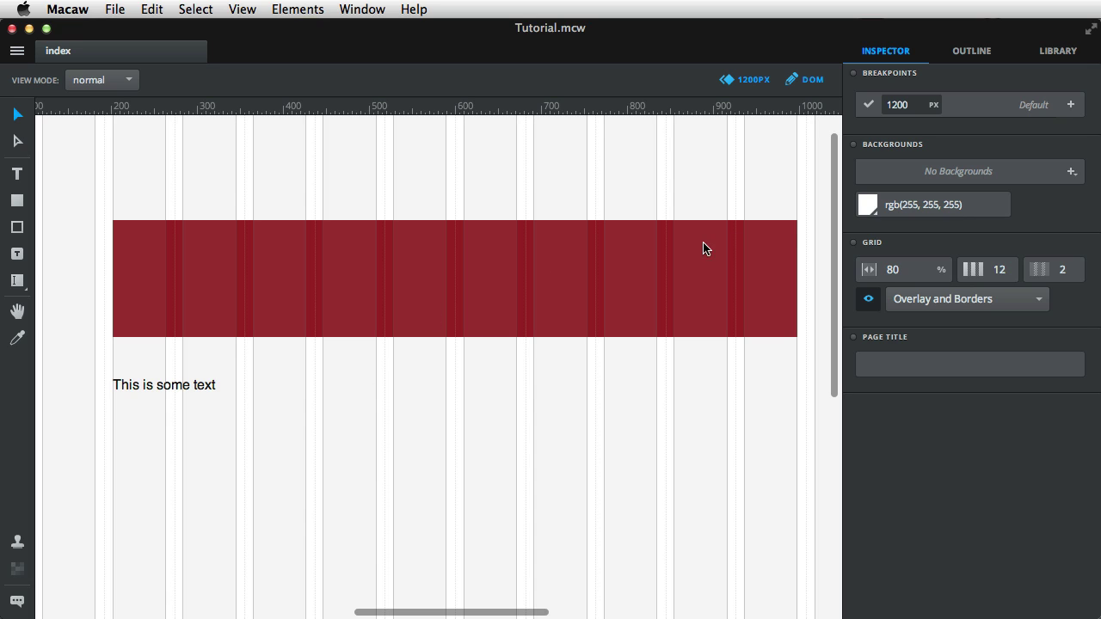
click(1071, 105)
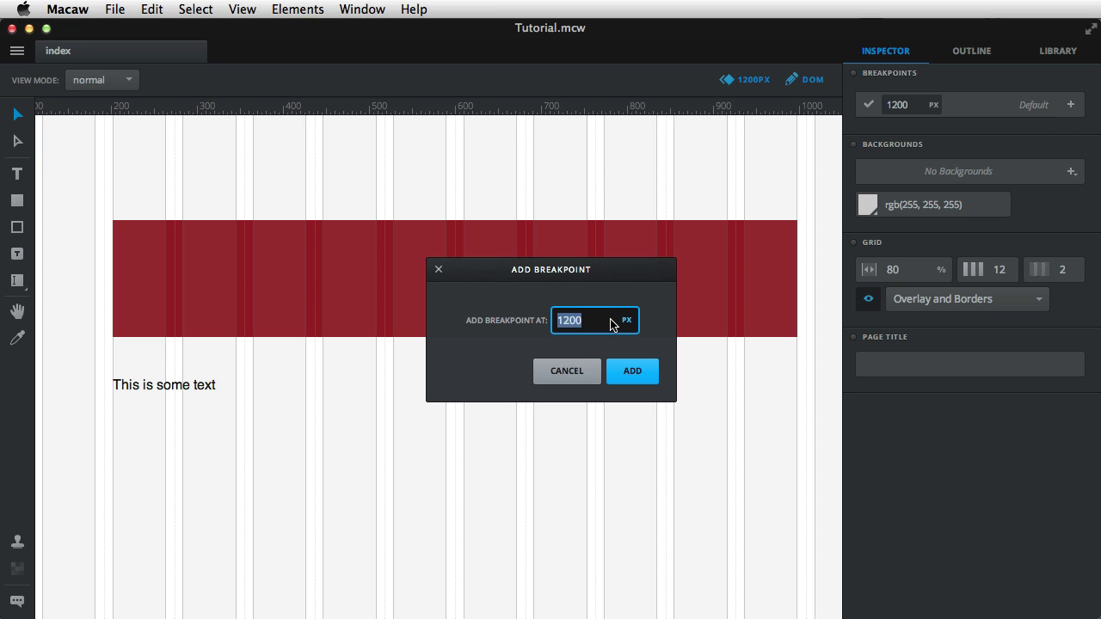
text(640)
key(Escape)
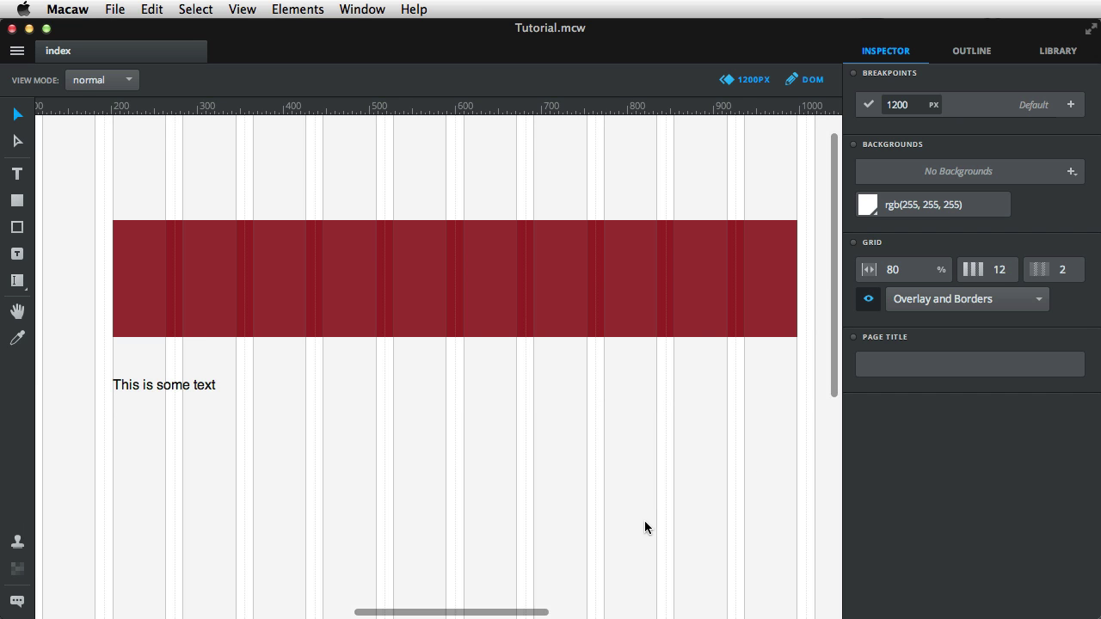
- Narrow the canvas to 640 px and create a breakpoint at that width
drag(471, 611, 523, 611)
drag(683, 367, 206, 392)
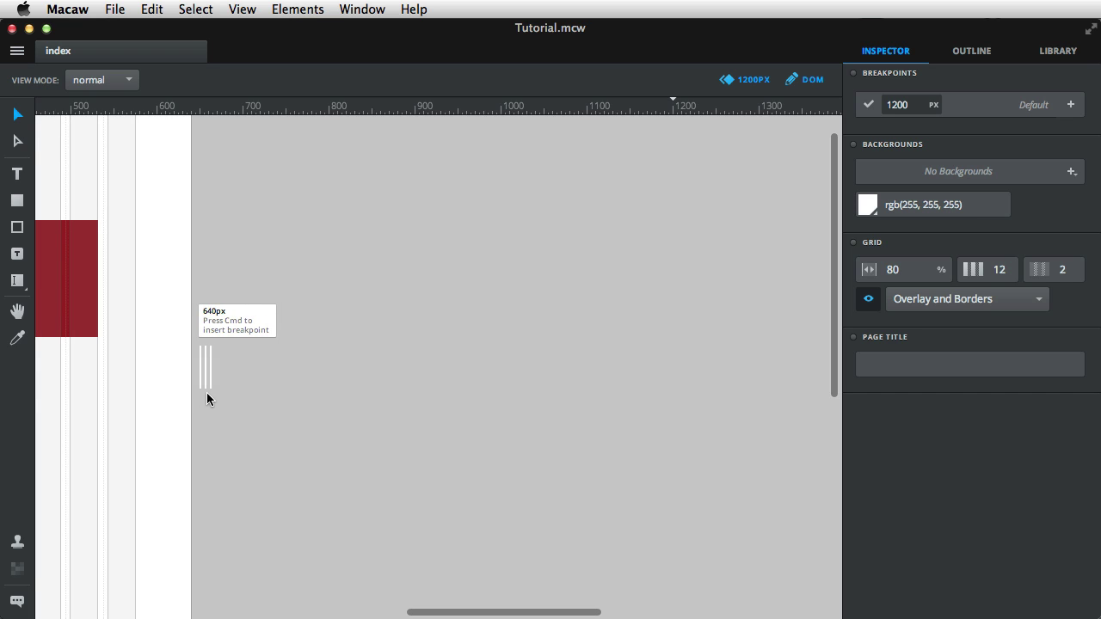
key(super)
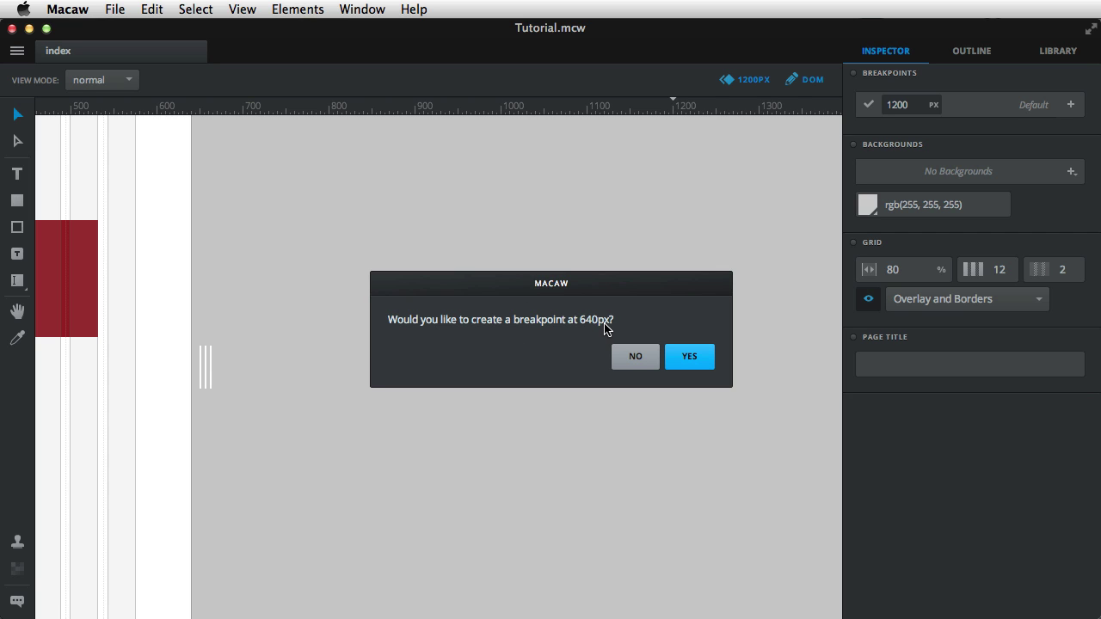
click(700, 355)
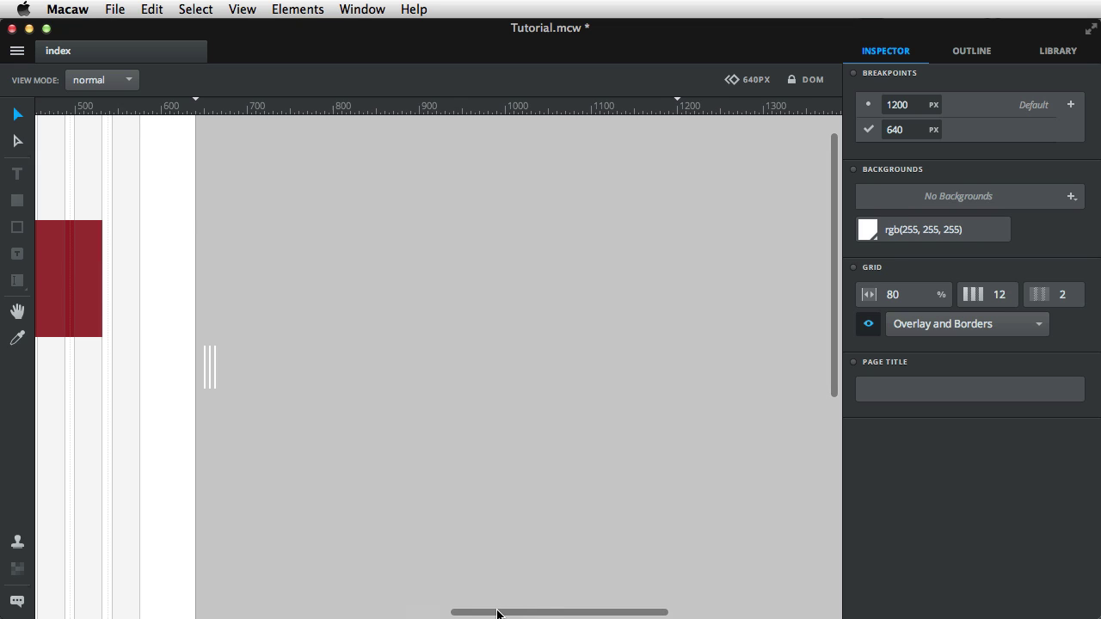
- Compare the layout at the 1200 px and 640 px breakpoints, ending on the 640 px one
drag(498, 612, 439, 610)
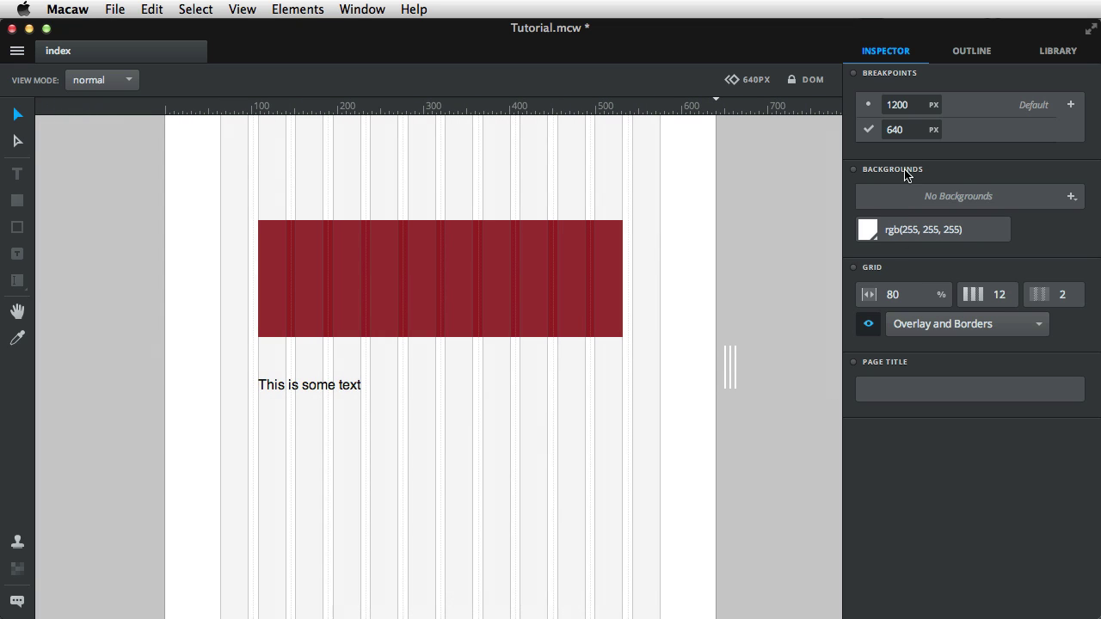
click(984, 110)
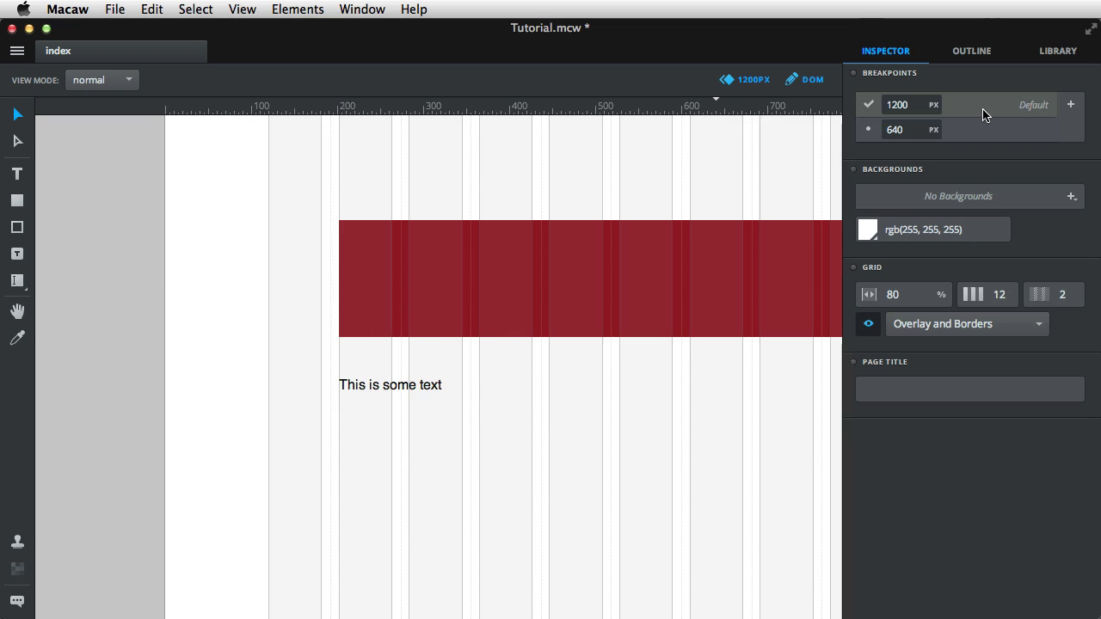
click(983, 134)
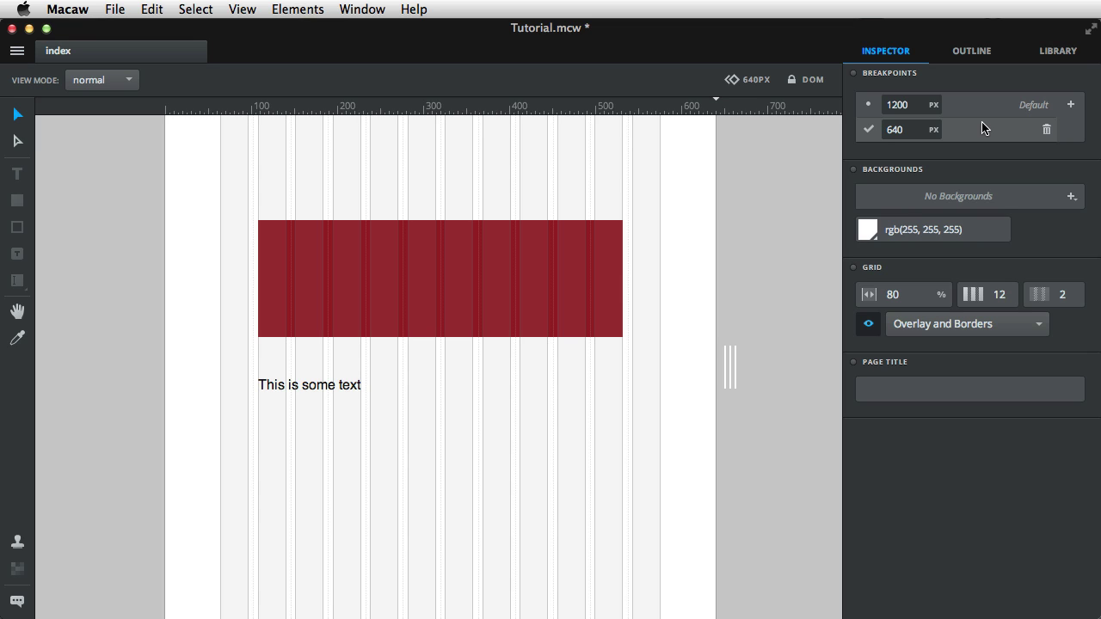
click(984, 107)
click(986, 130)
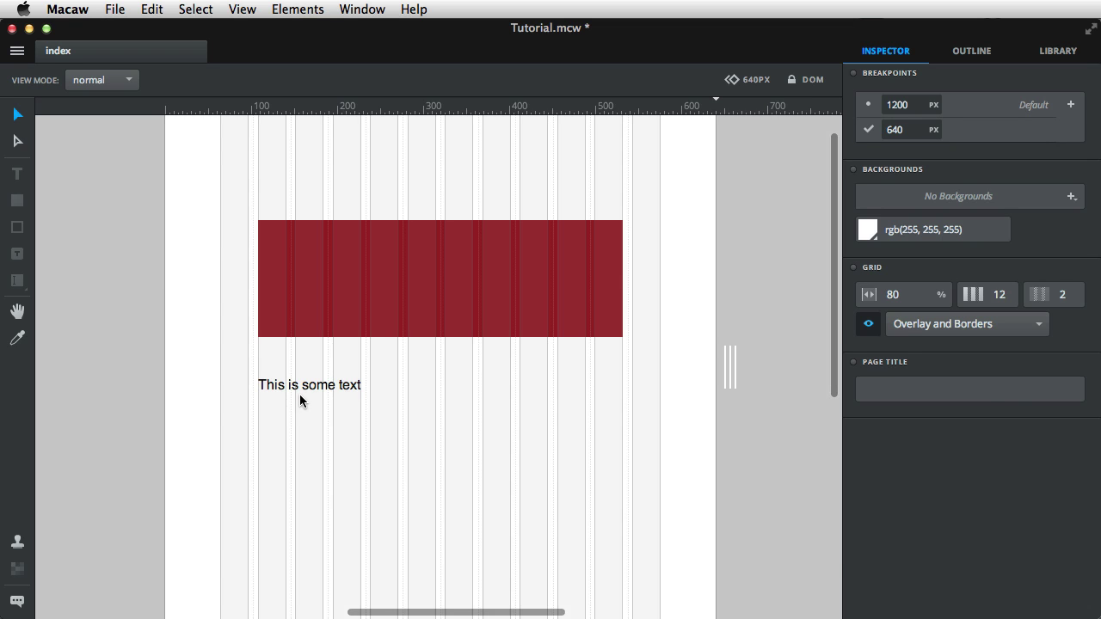
- At the 640 px breakpoint, move the text horizontally to a left offset of about 42.34% and save
click(335, 391)
drag(334, 388, 474, 386)
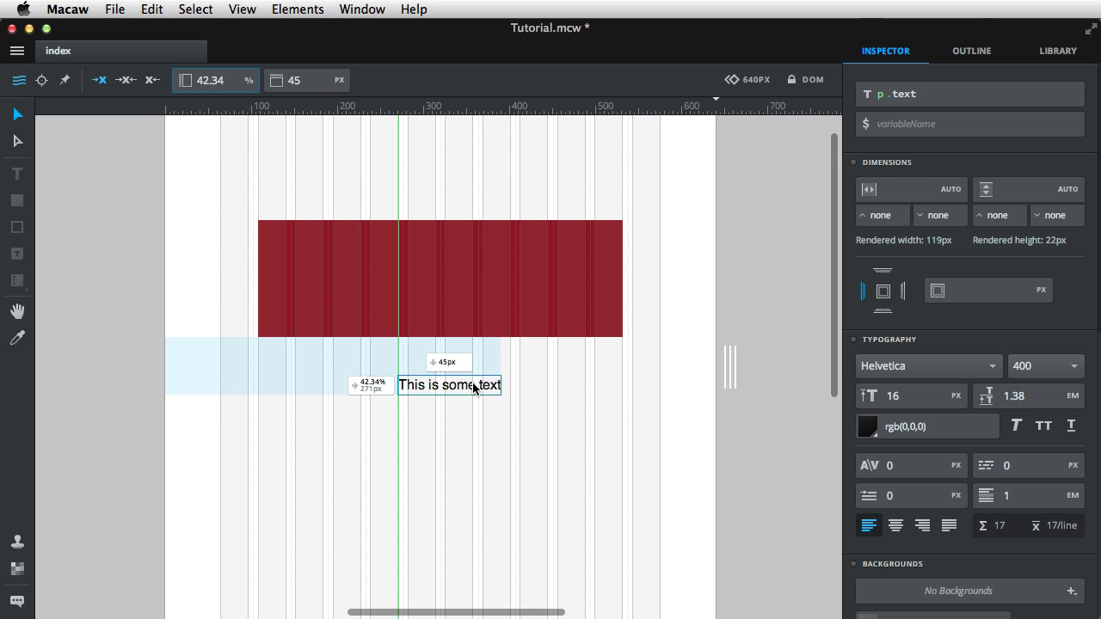
key(super+s)
click(603, 397)
- Compare the text's position at both breakpoints, return to the 1200 px default and save the document
click(960, 111)
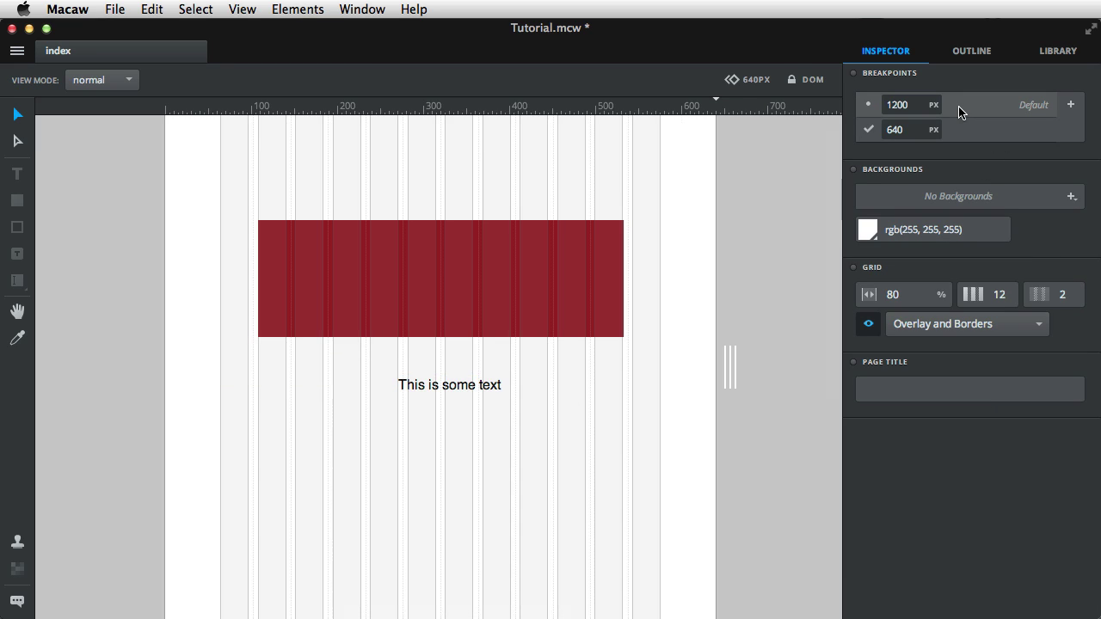
click(963, 124)
click(960, 112)
key(super+s)
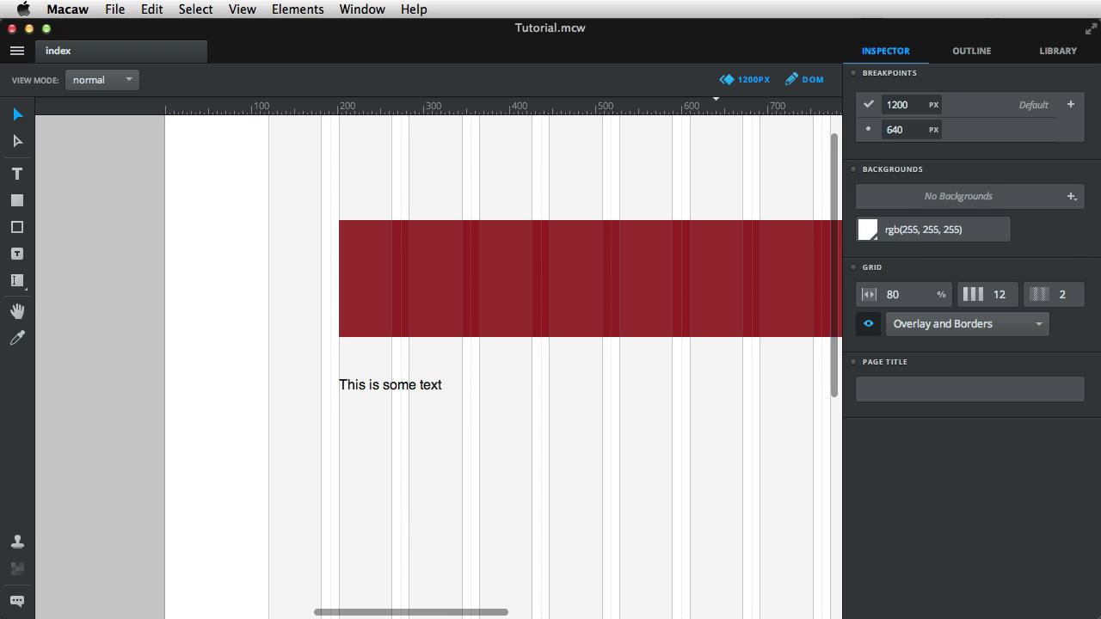
- Preview the page at different window widths and view its generated HTML source
key(super+r)
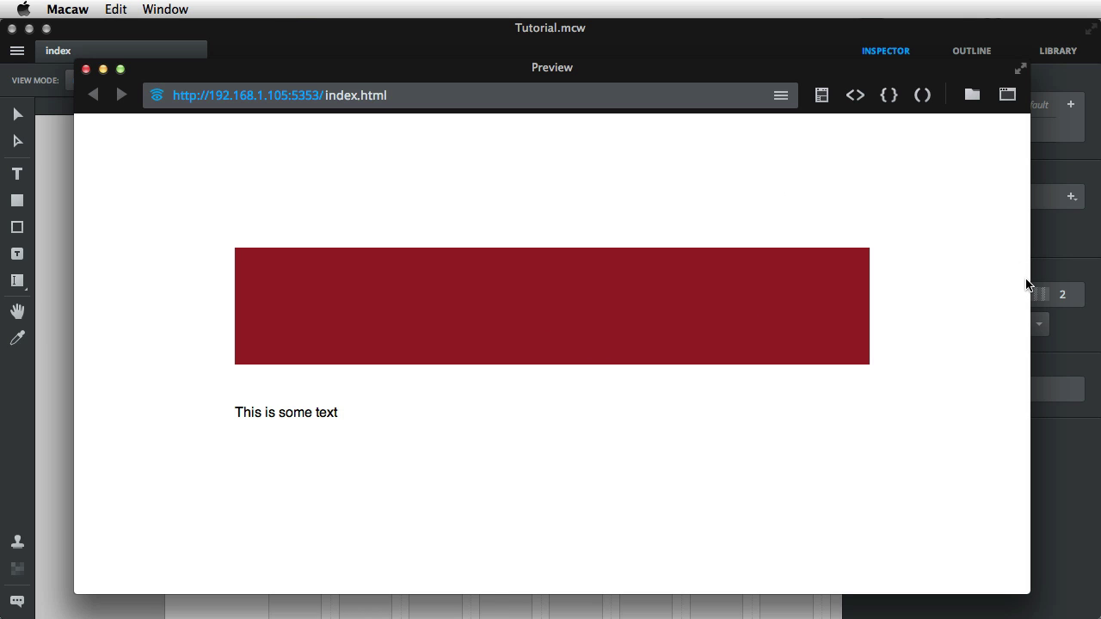
drag(1028, 282, 1028, 317)
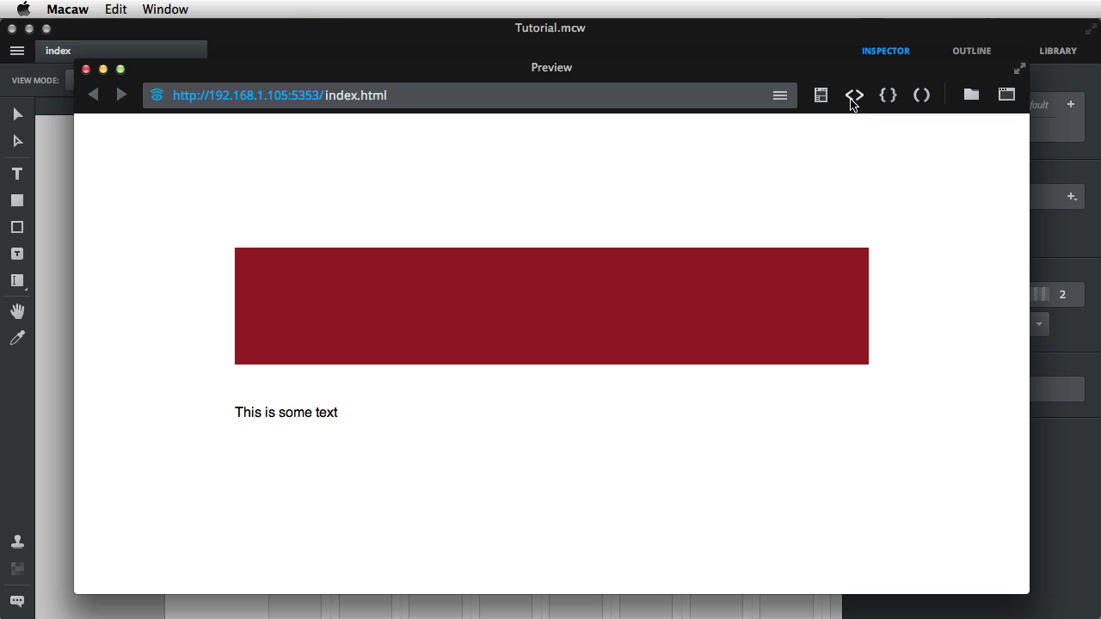
click(853, 95)
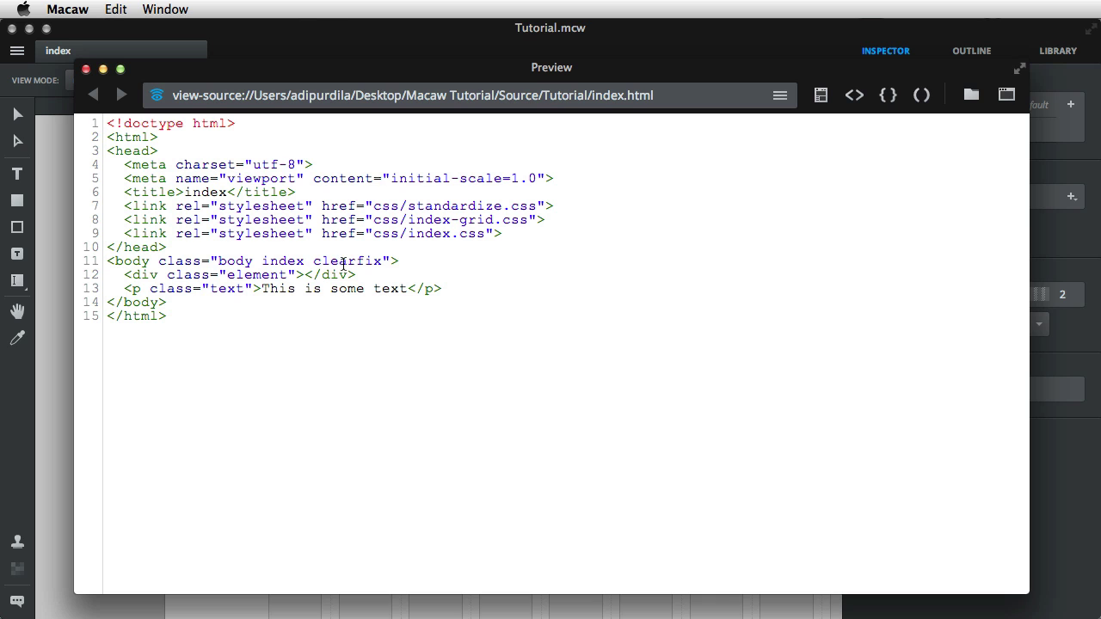
drag(503, 69, 525, 88)
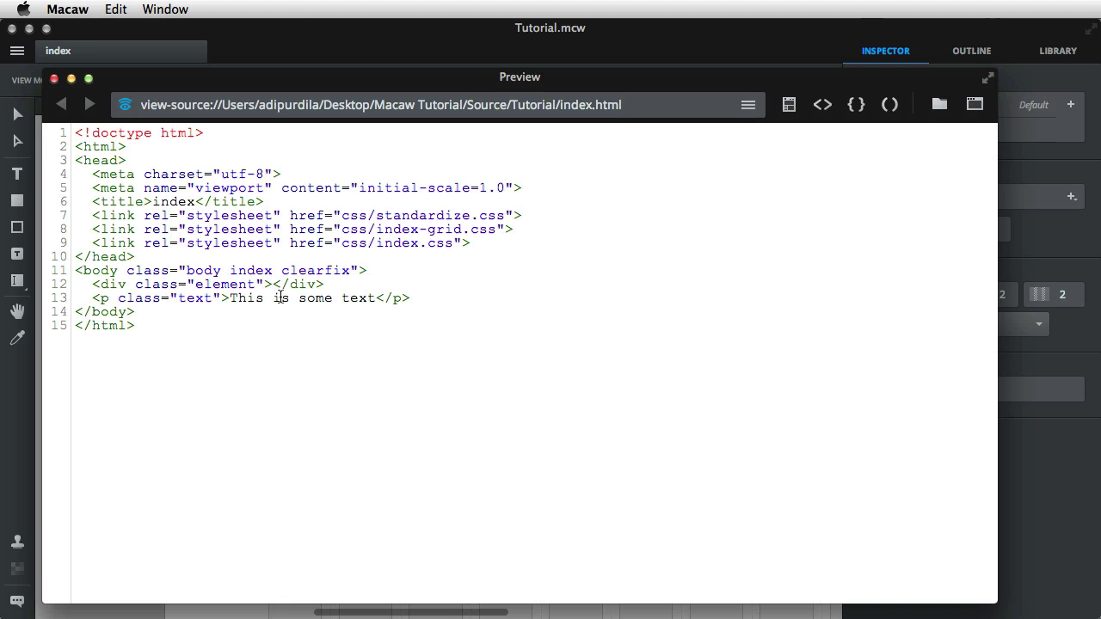
- Examine the generated CSS, comparing the base rules with the 640 px media query's overrides, and close the preview
click(856, 105)
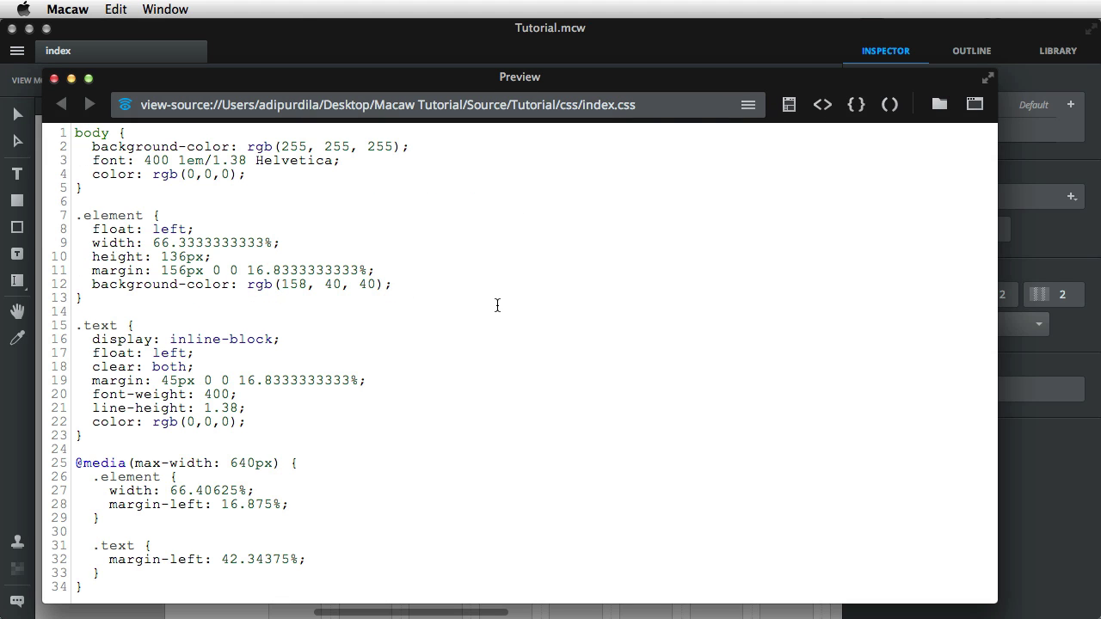
drag(77, 136, 313, 417)
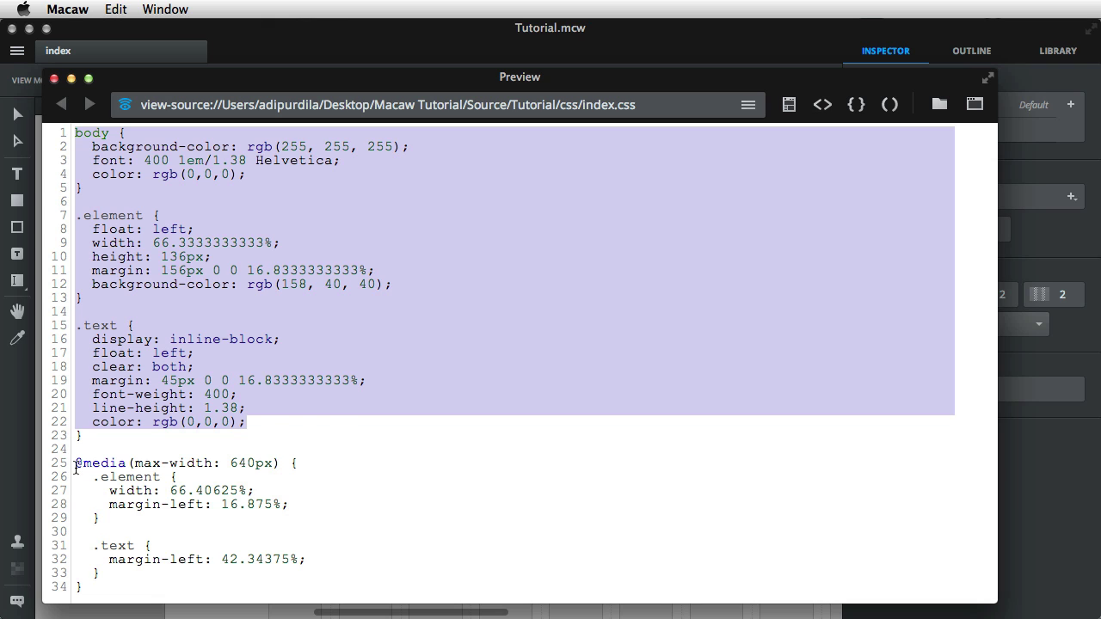
drag(76, 465, 111, 585)
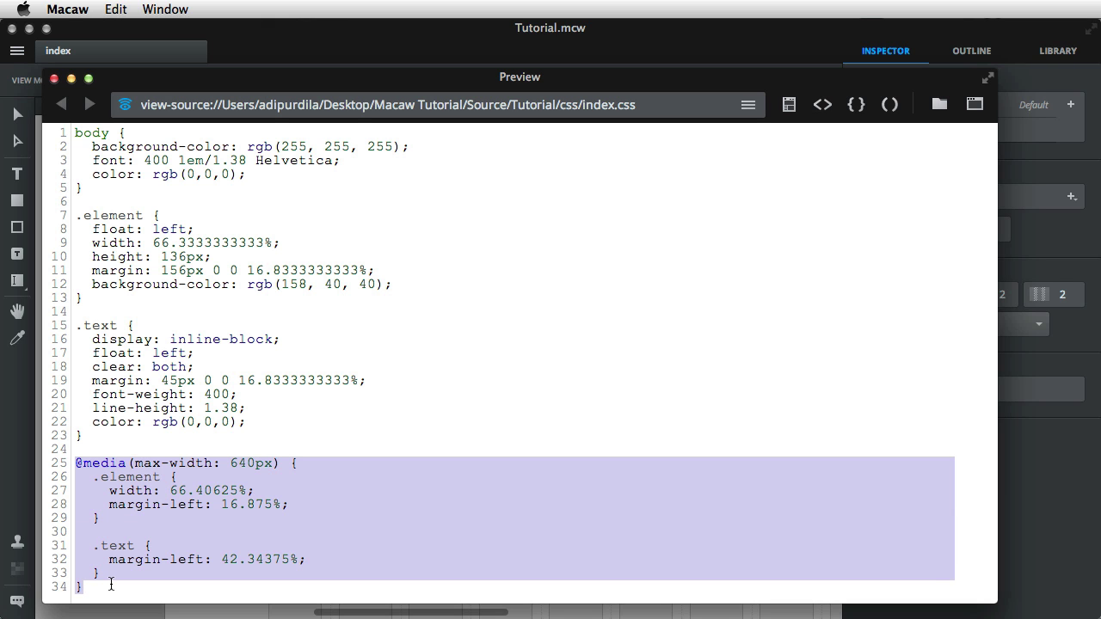
click(183, 522)
drag(105, 492, 289, 493)
drag(92, 547, 133, 570)
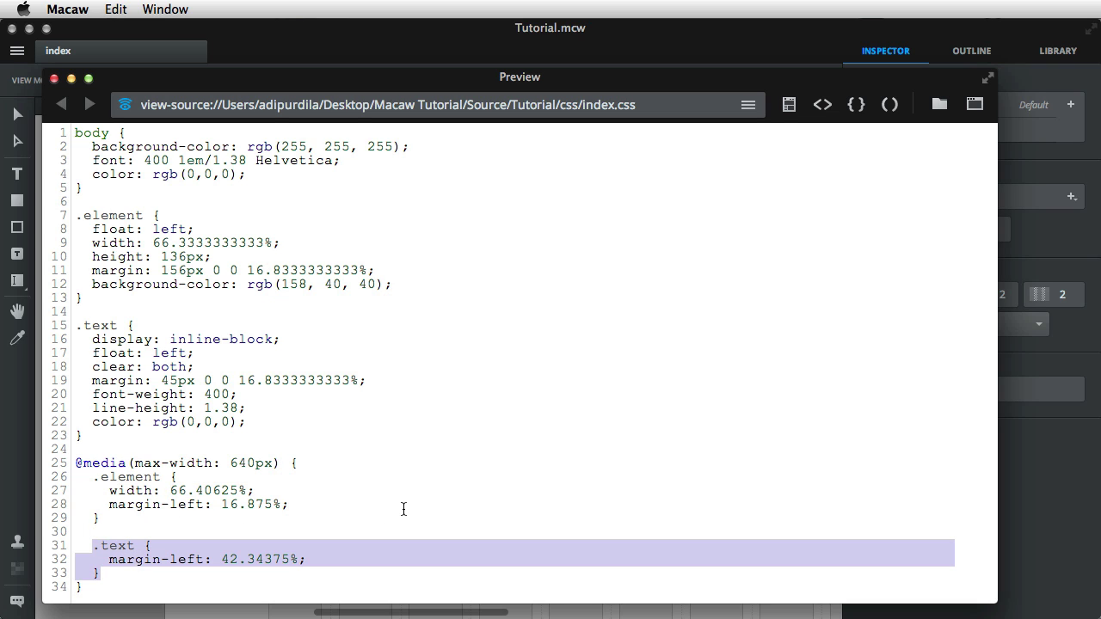
key(super+w)
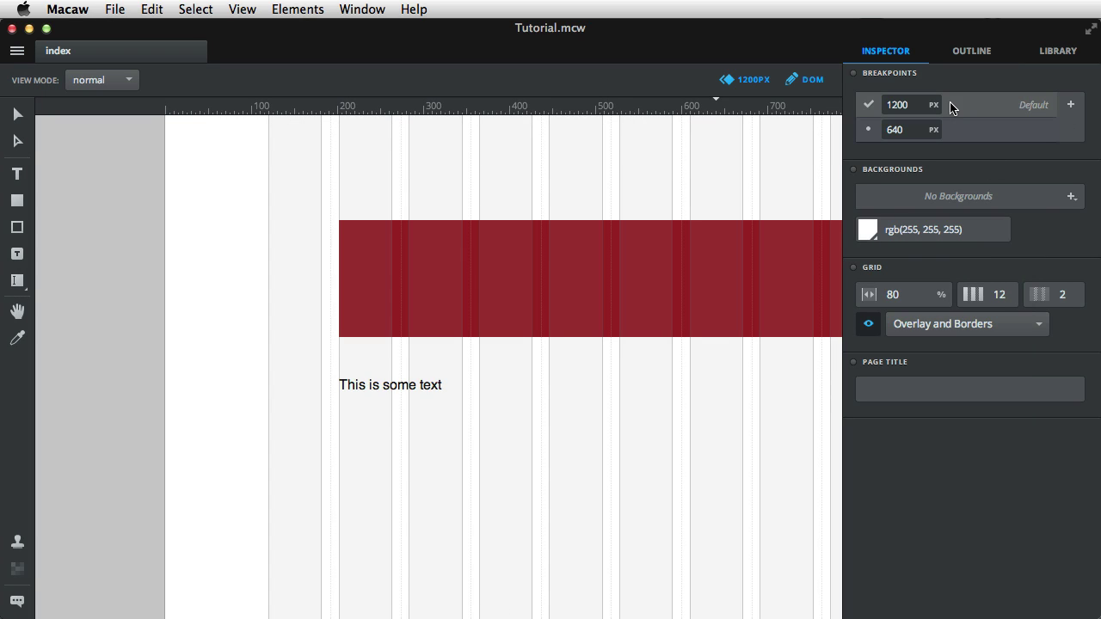
- Try to delete the 640 px breakpoint
mouse_move(983, 131)
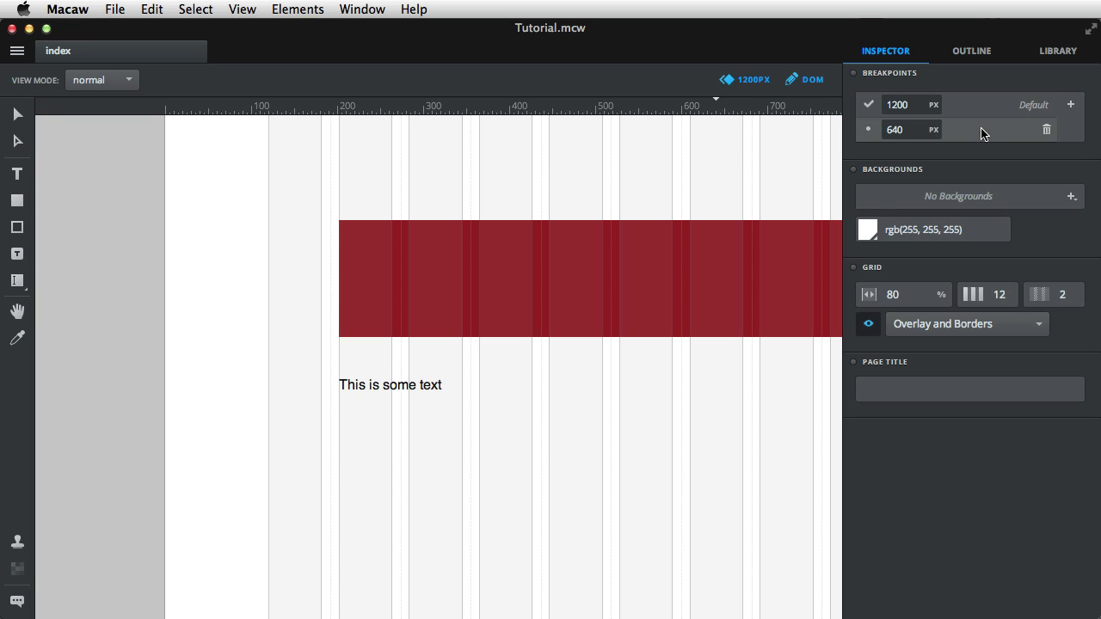
click(1049, 130)
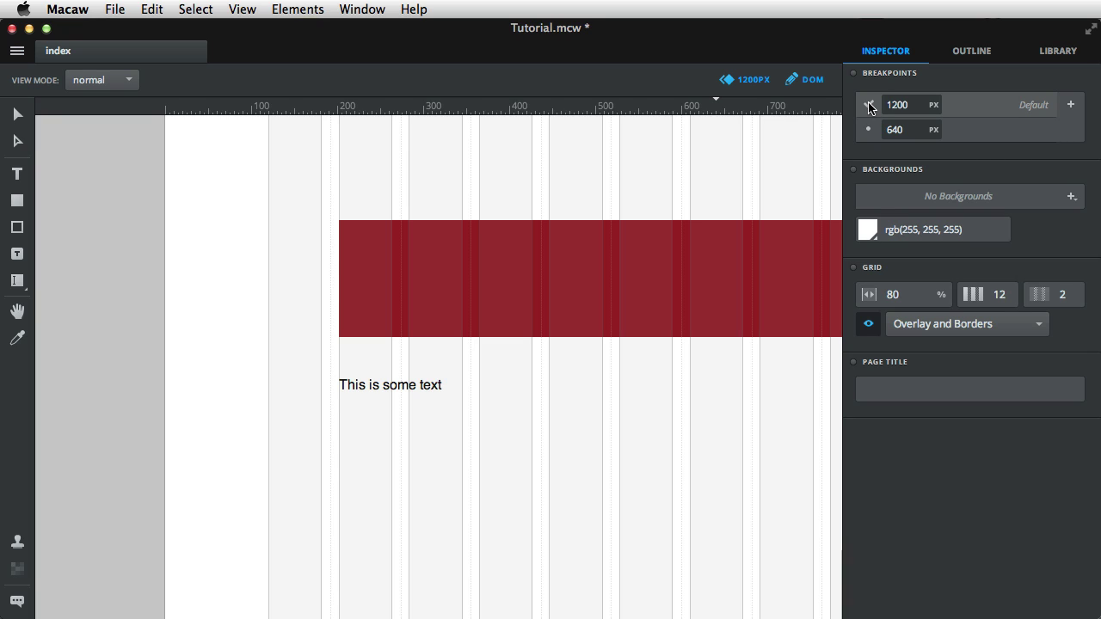